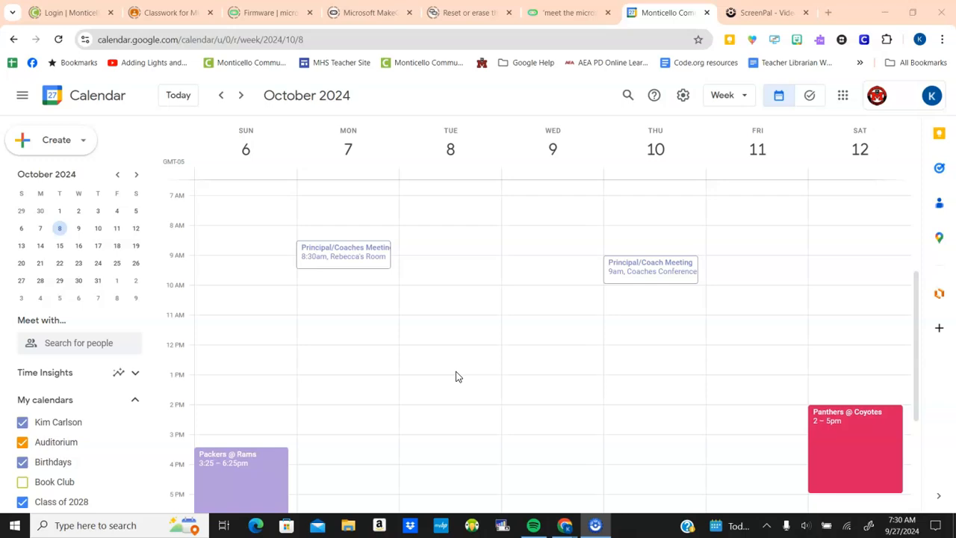
# Open the Create dropdown menu from the week of October 6–12
pyautogui.click(83, 141)
# Start an appointment schedule titled 'Testing' with 15-minute appointments, keeping the weekly repeat
pyautogui.click(52, 278)
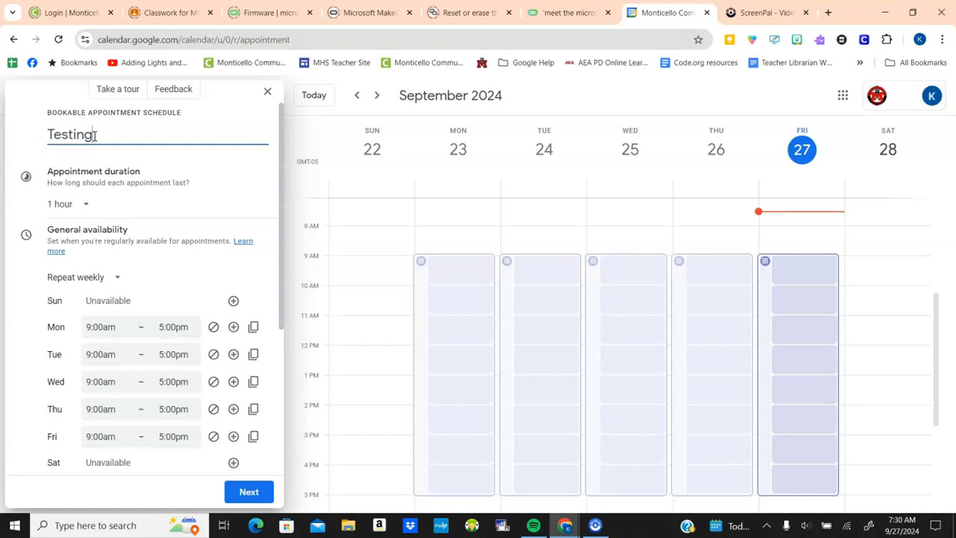
pyautogui.click(82, 212)
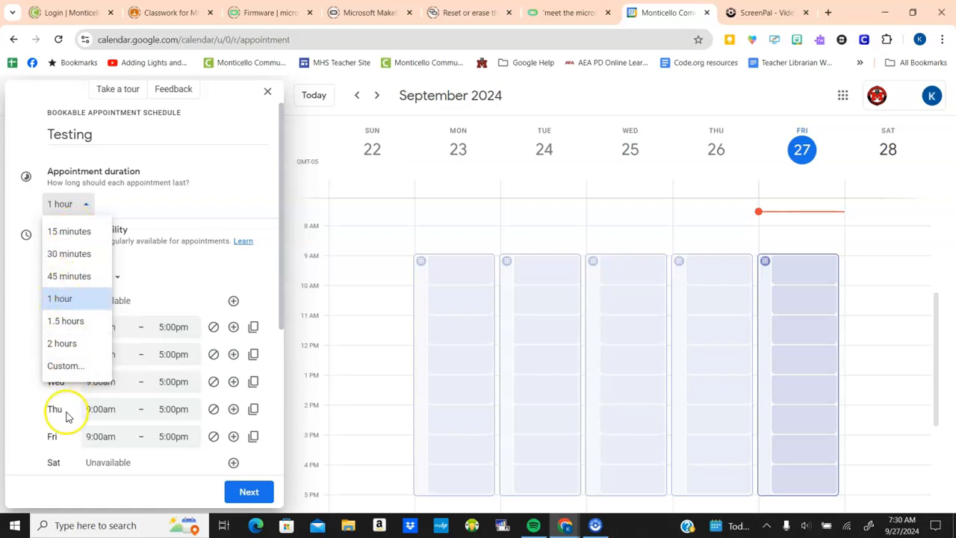
pyautogui.click(75, 233)
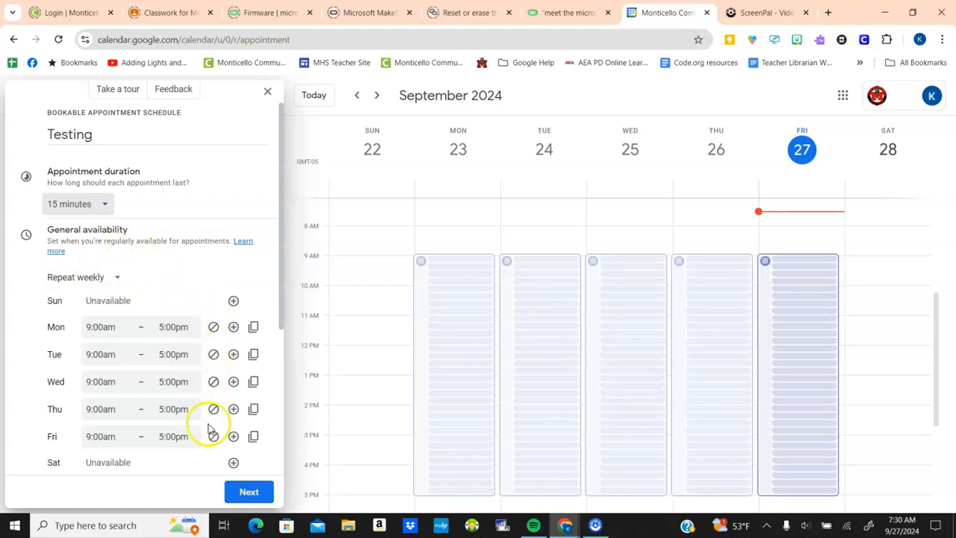
pyautogui.click(115, 281)
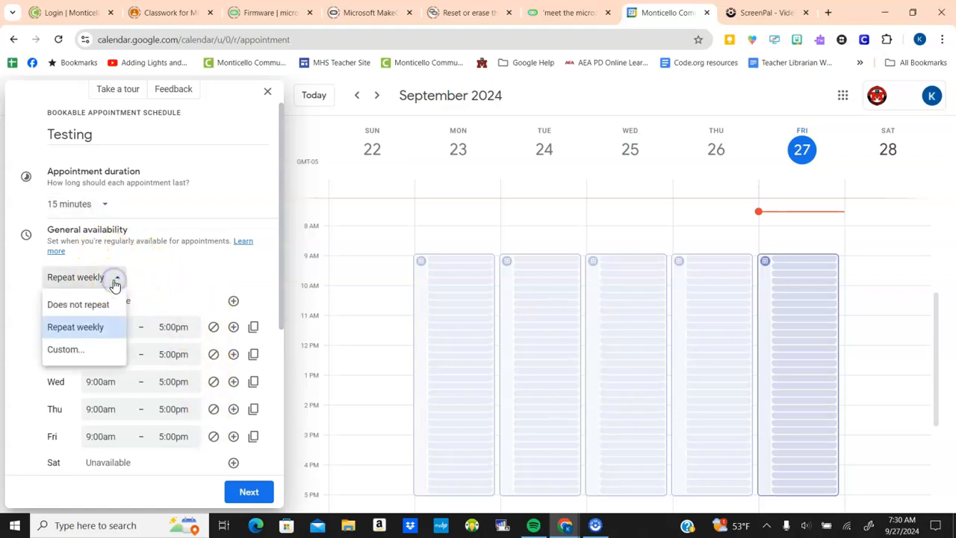
pyautogui.click(102, 304)
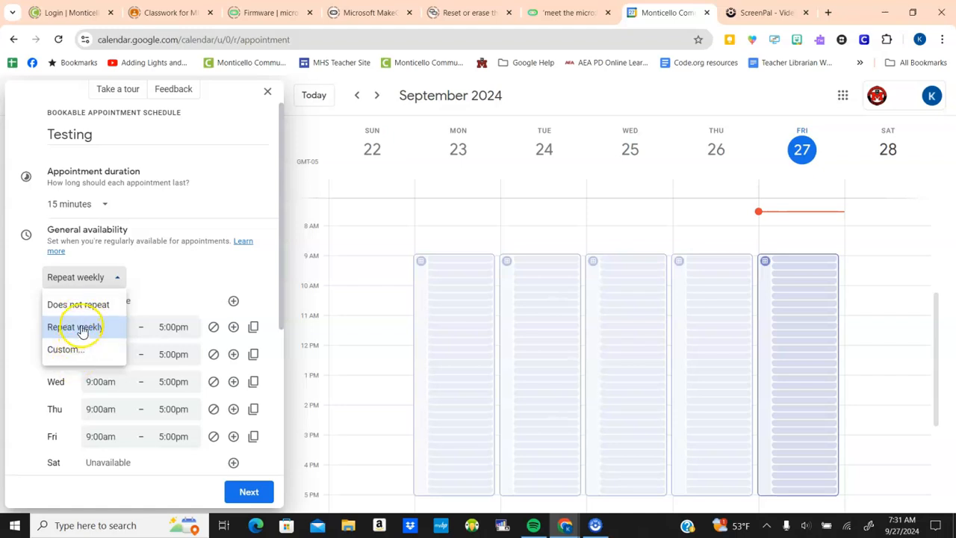
pyautogui.click(162, 284)
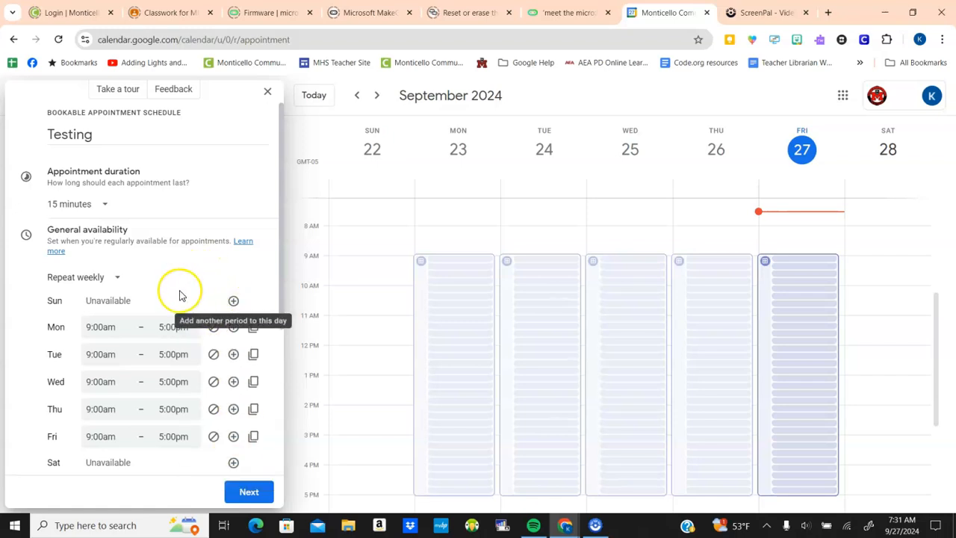
# Mark Monday, Wednesday and Friday as unavailable
pyautogui.click(214, 327)
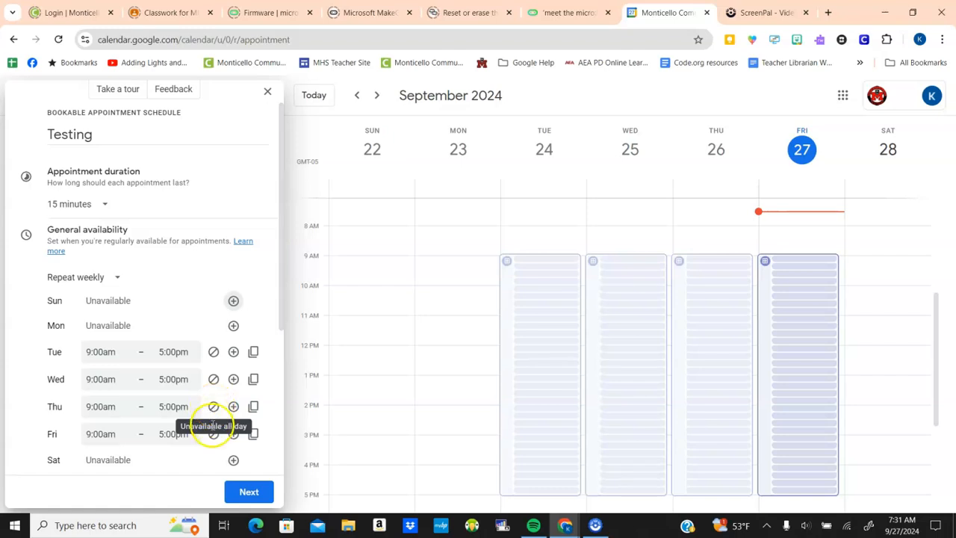
pyautogui.click(214, 379)
pyautogui.click(212, 431)
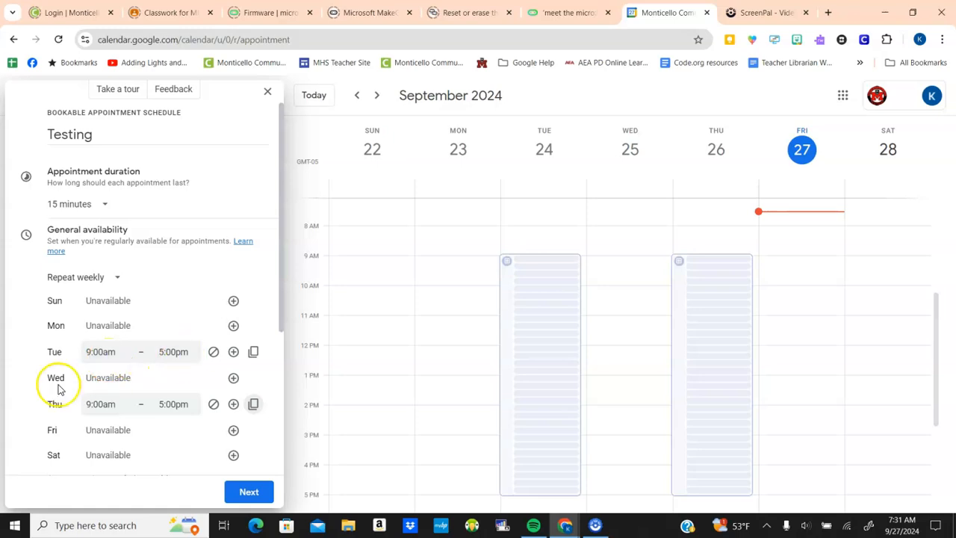
# End Tuesday's availability at 2:00pm and Thursday's at 12:30pm
pyautogui.click(105, 349)
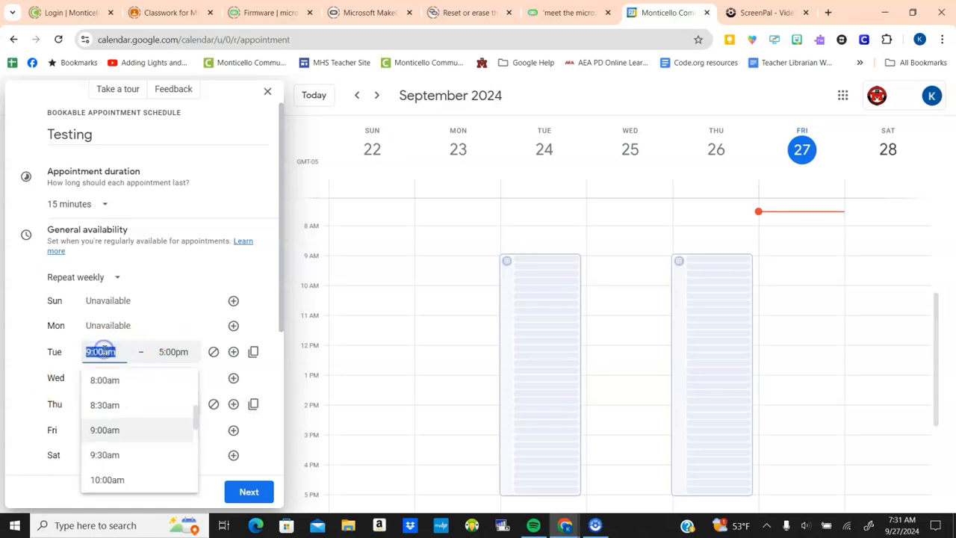
pyautogui.click(169, 352)
pyautogui.scroll(2, 187, 407)
pyautogui.scroll(1, 188, 411)
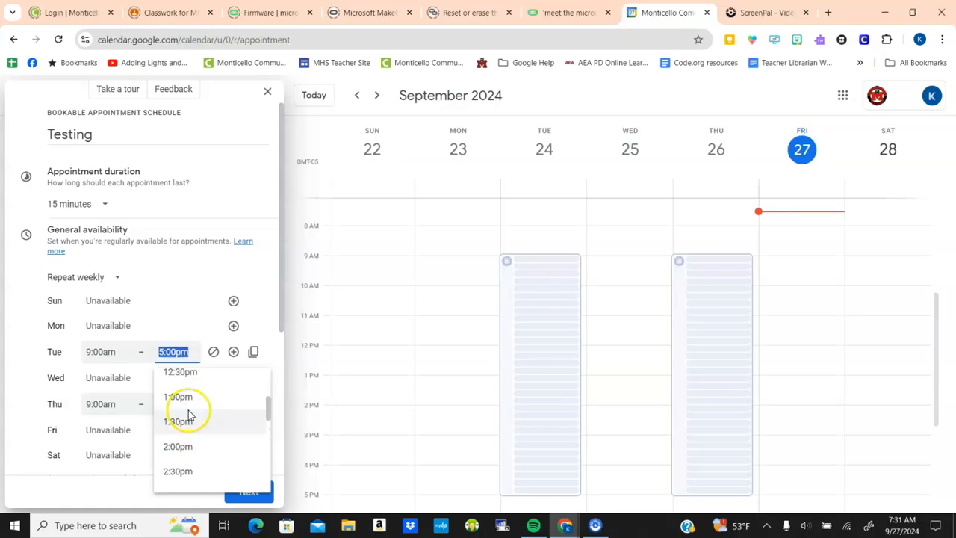
pyautogui.click(180, 444)
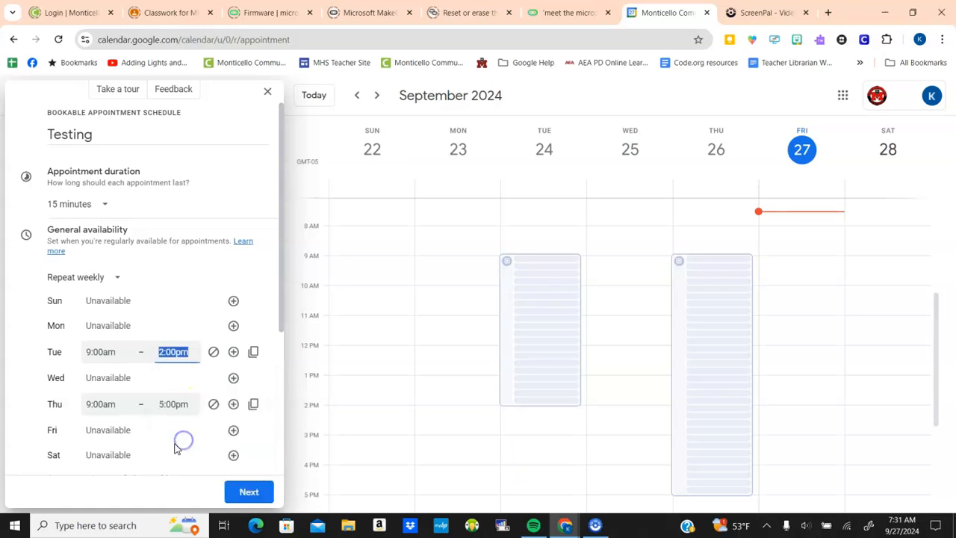
pyautogui.click(173, 404)
pyautogui.scroll(3, 188, 332)
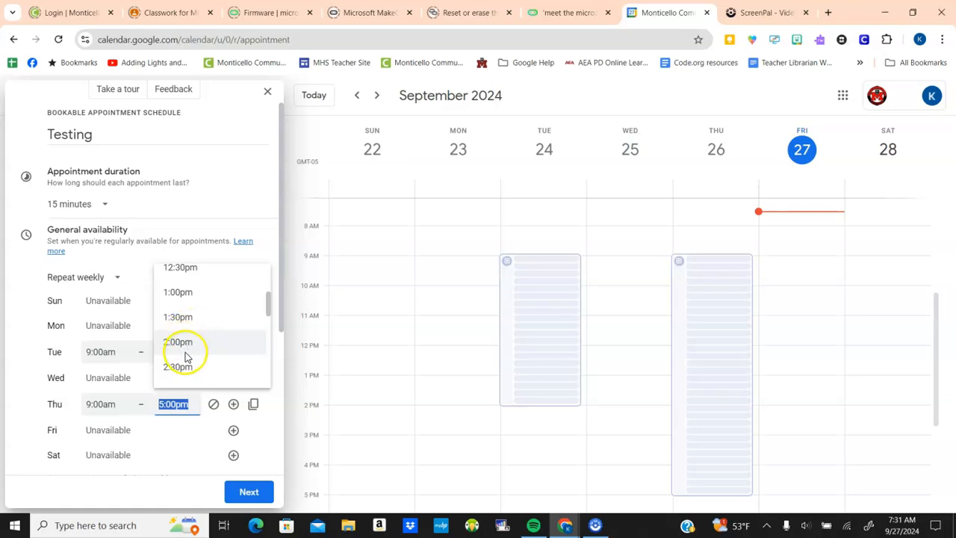
pyautogui.click(189, 270)
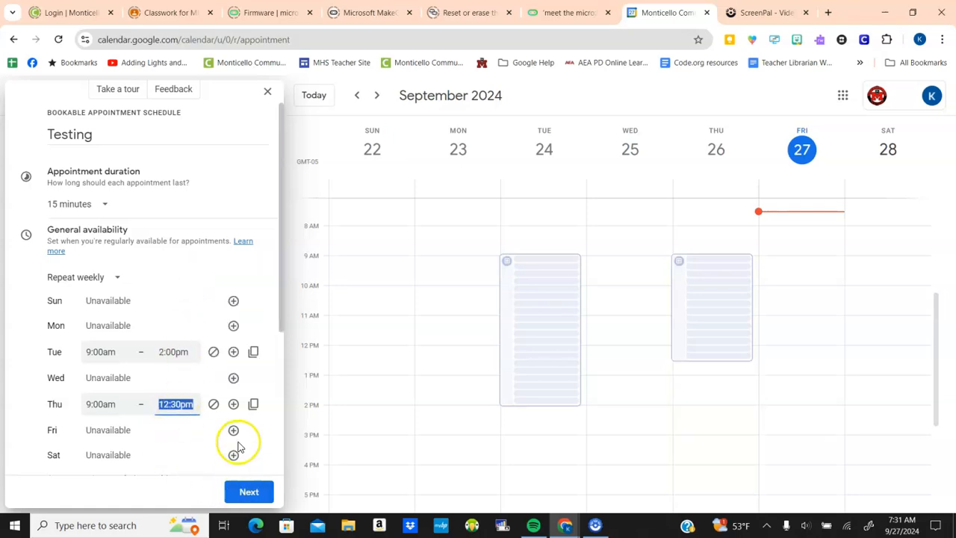
pyautogui.scroll(-3, 237, 446)
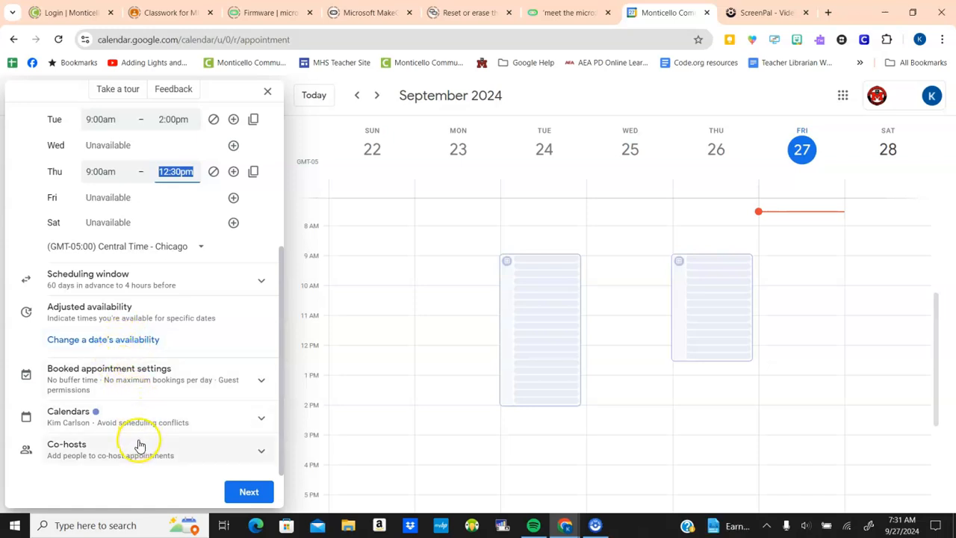
# Continue to the booking page details, leave the location unset, and expand the Booking form section
pyautogui.click(249, 493)
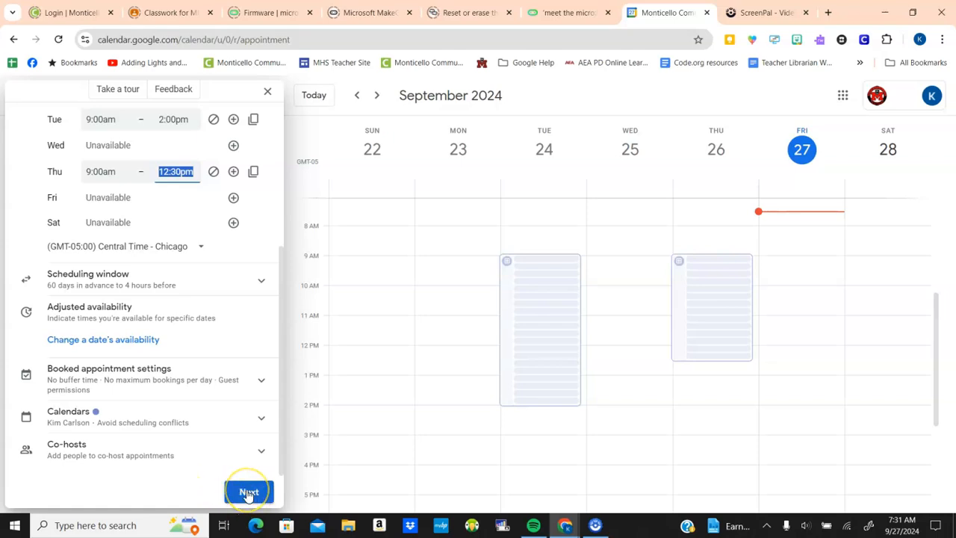
pyautogui.click(248, 493)
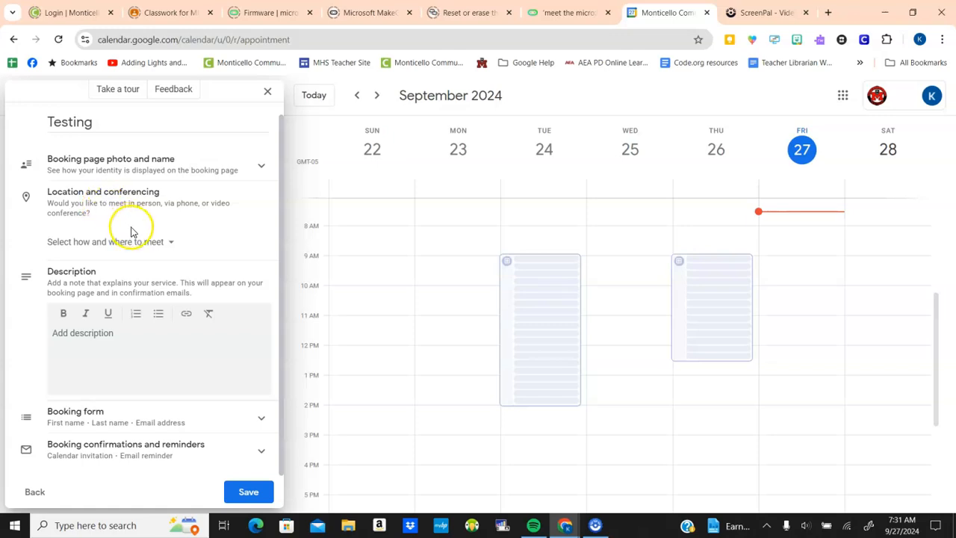
pyautogui.click(172, 246)
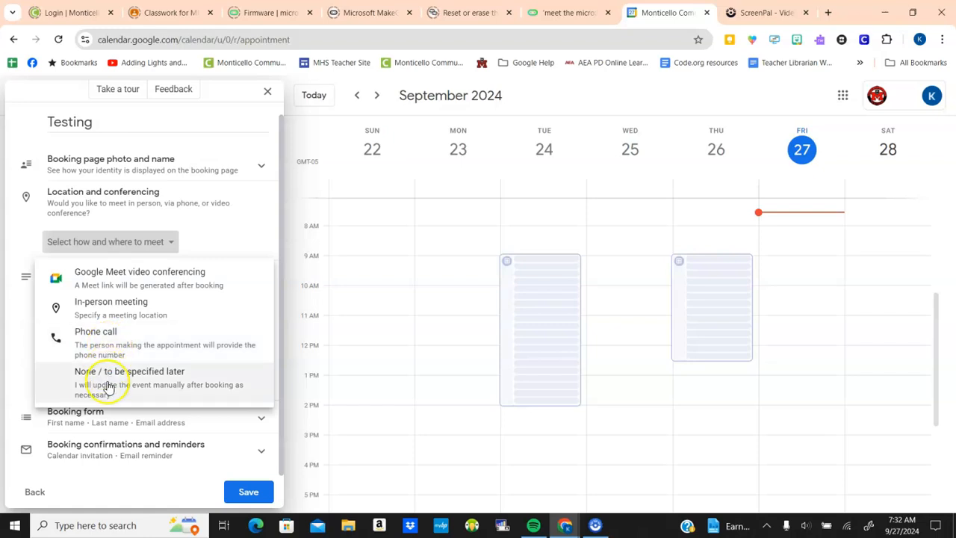
pyautogui.click(207, 231)
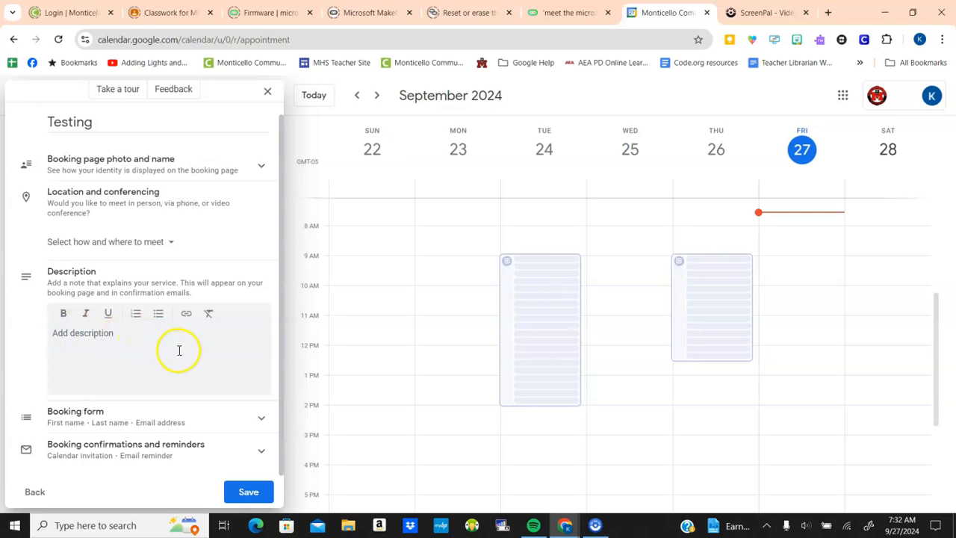
pyautogui.click(258, 421)
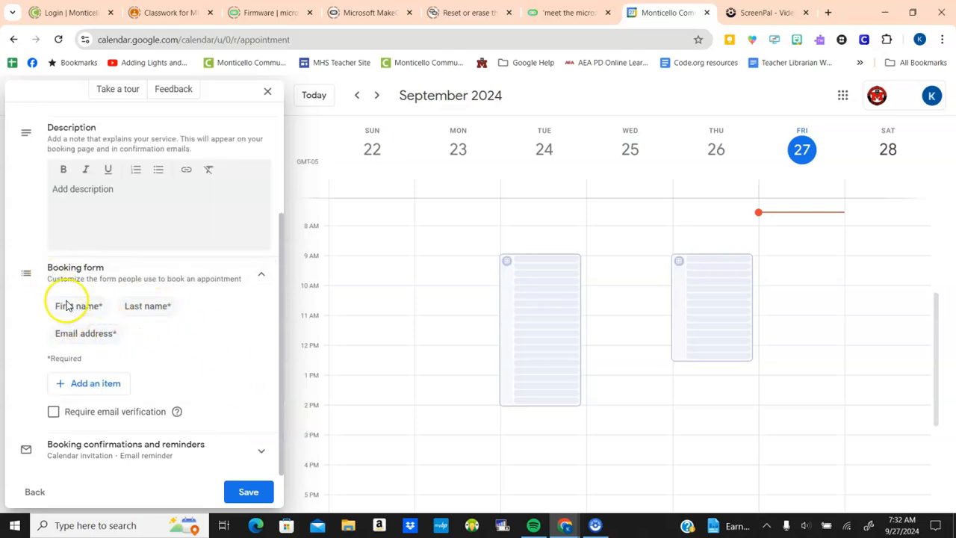
# Add a required custom 'Student's First and Last Name' field to the booking form, then save
pyautogui.click(86, 387)
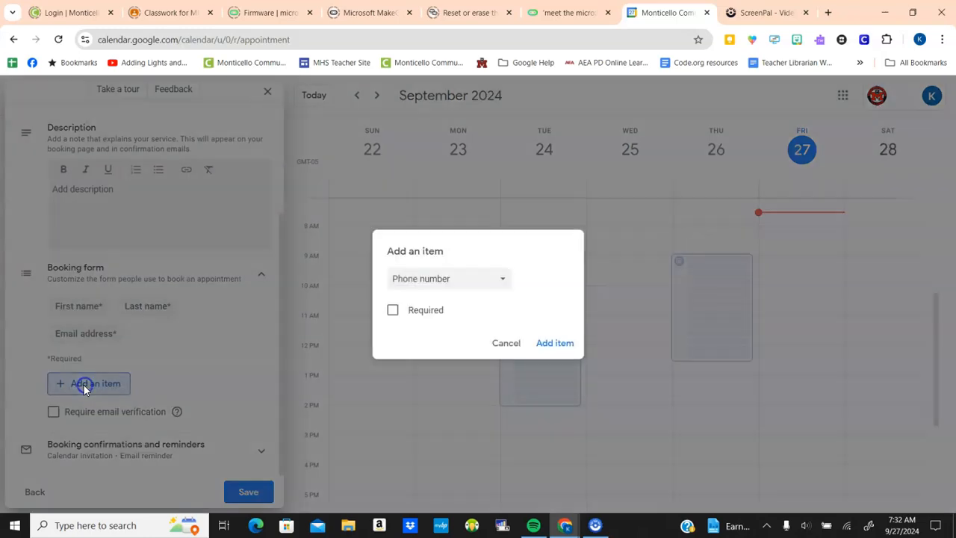
pyautogui.click(423, 283)
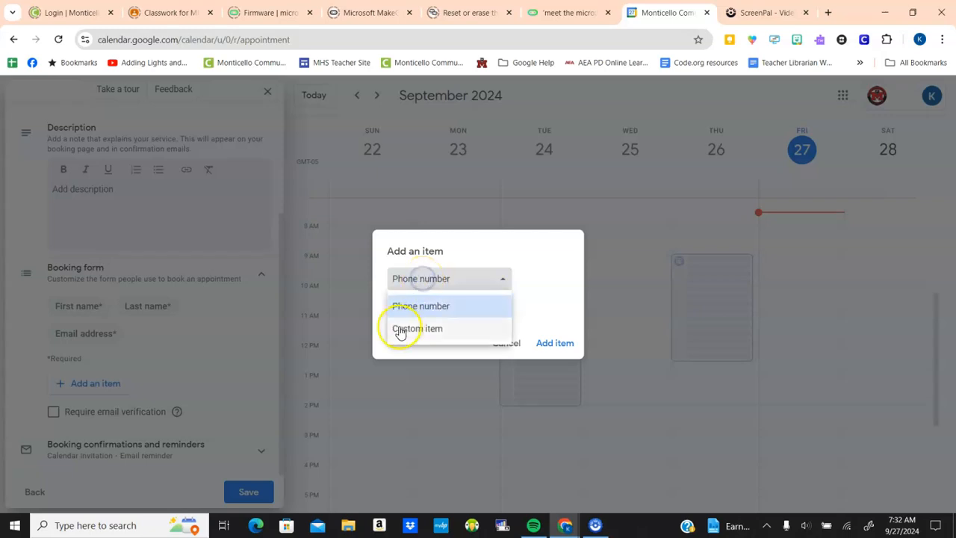
pyautogui.click(395, 331)
pyautogui.click(407, 297)
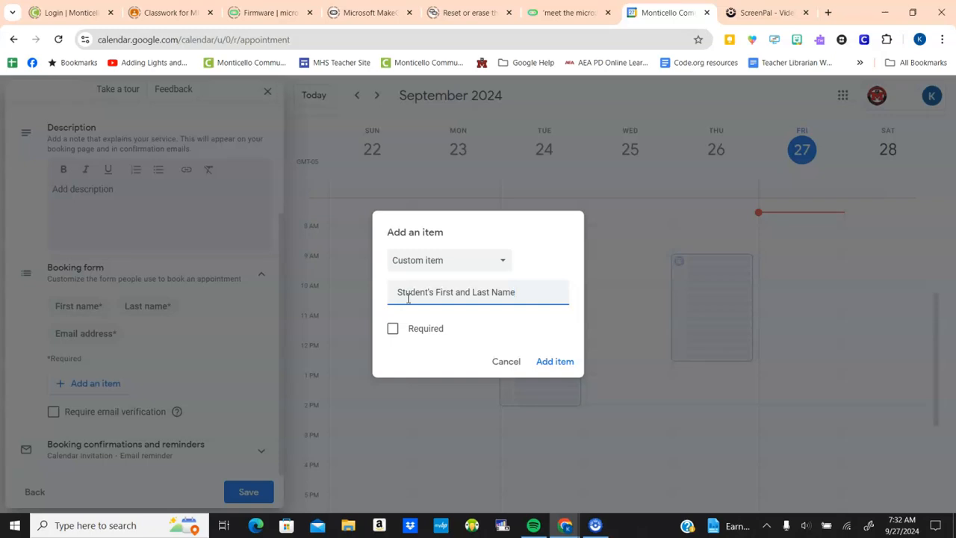
pyautogui.click(392, 329)
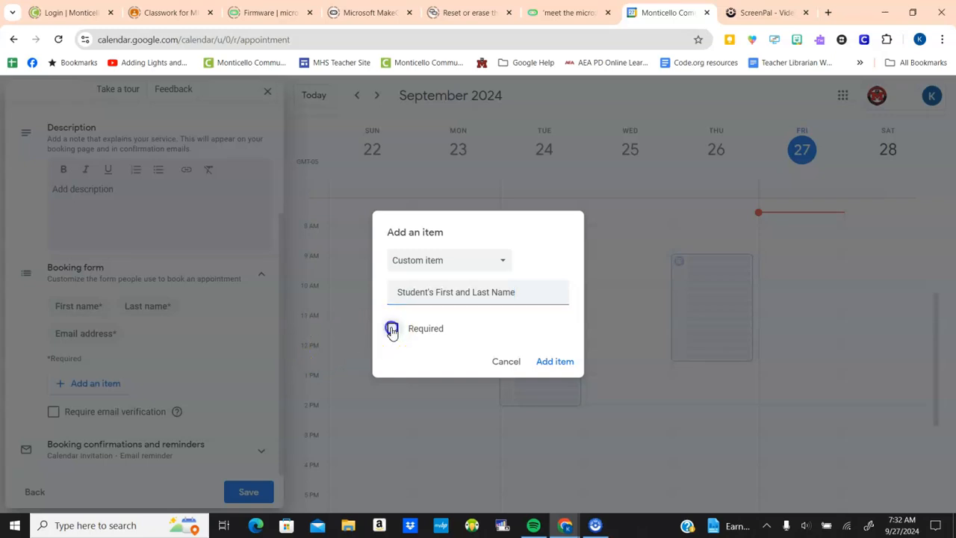
pyautogui.click(552, 362)
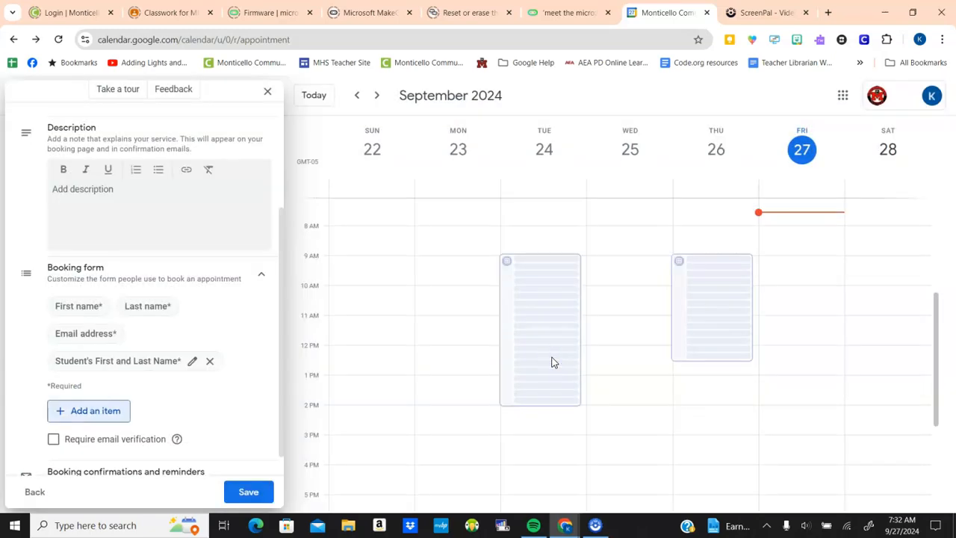
pyautogui.scroll(-1, 188, 331)
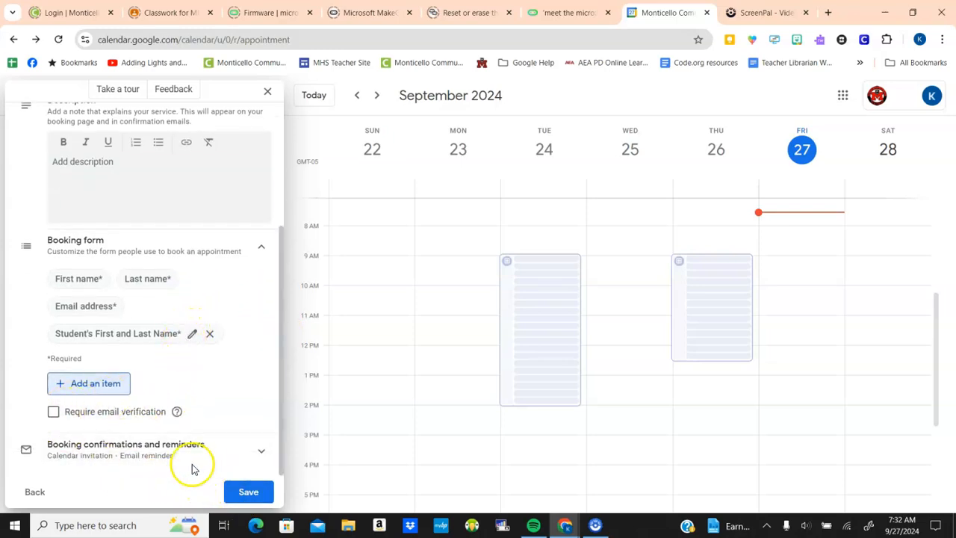
pyautogui.click(246, 491)
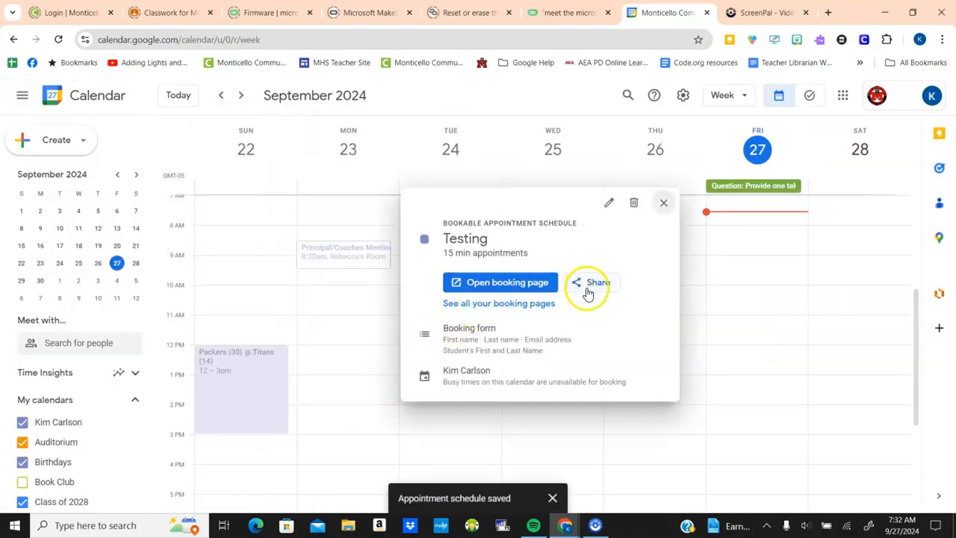
# Copy the link to the single Testing booking page from the Share dialog
pyautogui.click(586, 285)
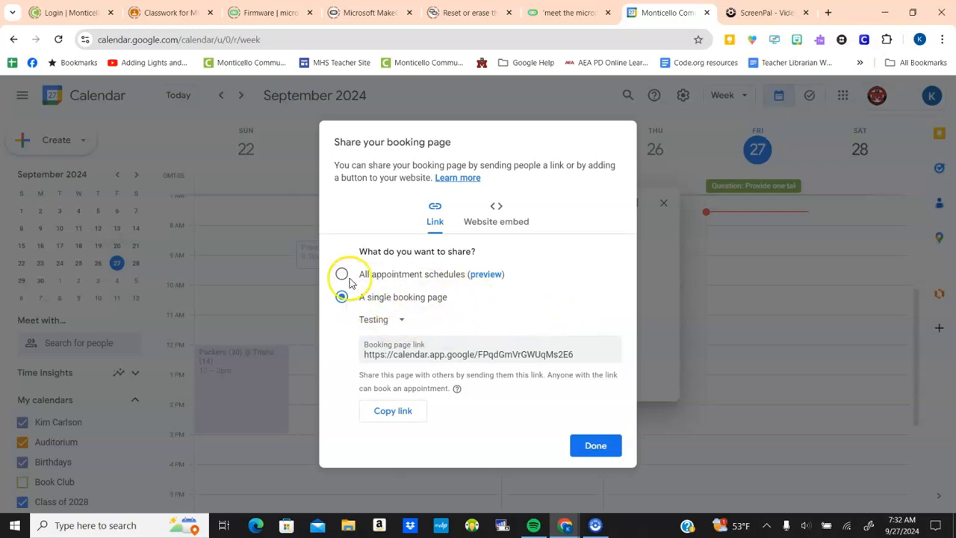
pyautogui.click(394, 412)
pyautogui.click(593, 445)
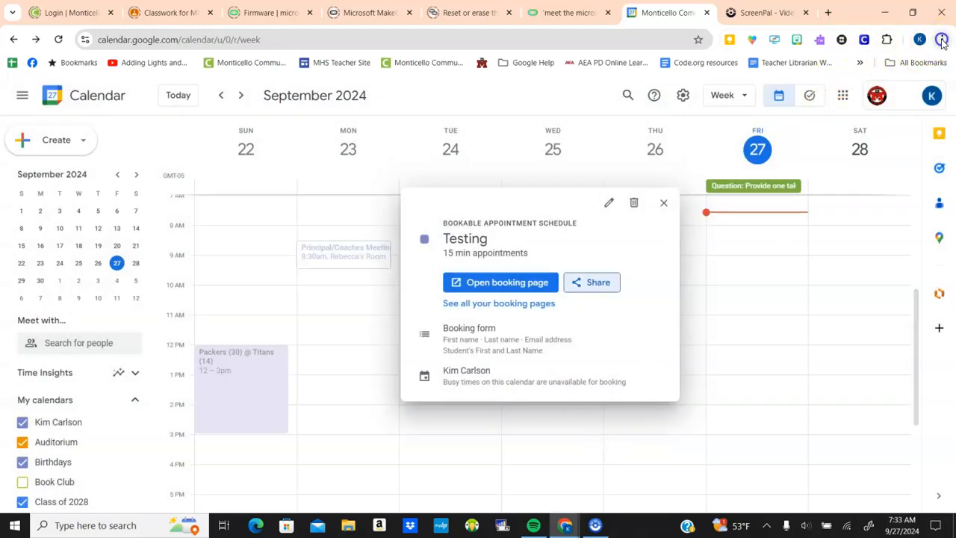
pyautogui.click(941, 39)
# Load the copied Testing booking page link in a new incognito window
pyautogui.click(837, 127)
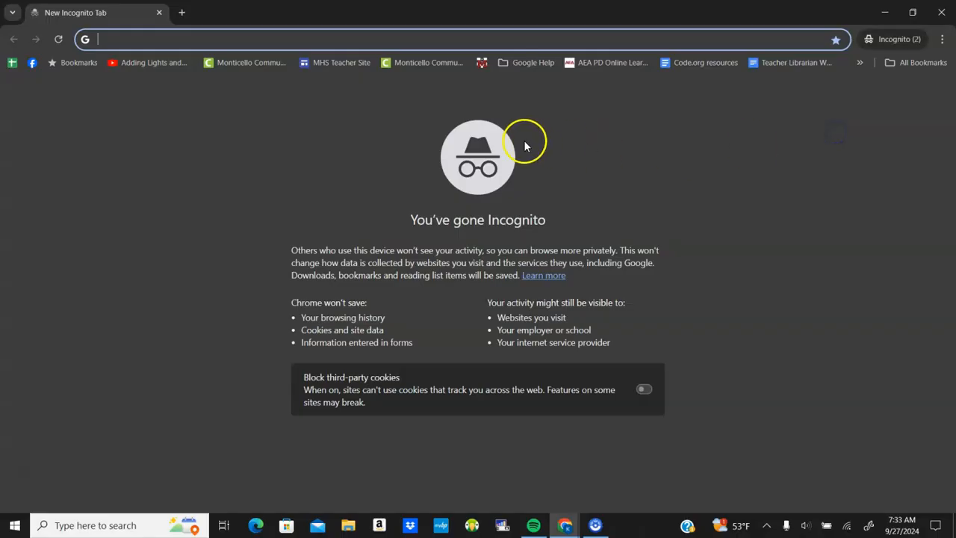
pyautogui.hotkey('ctrl', 'v')
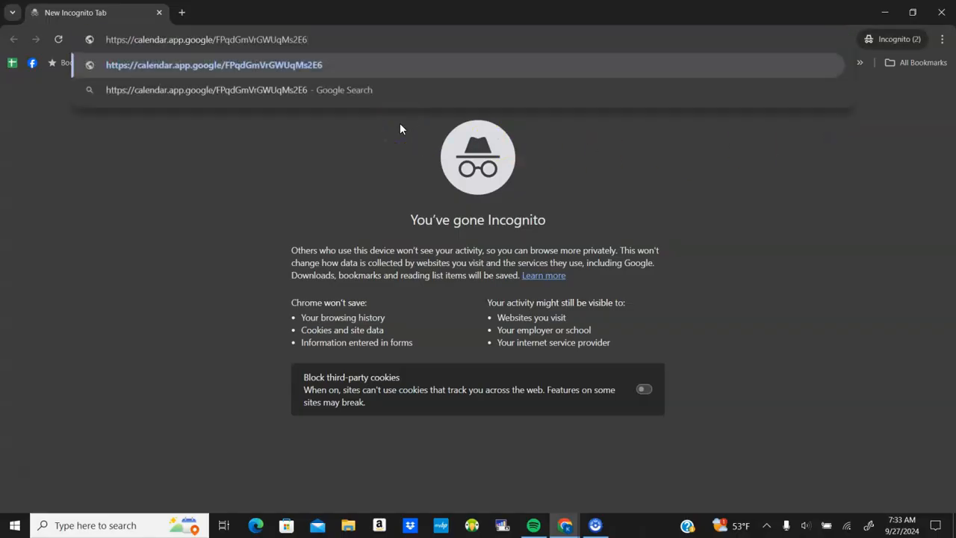
pyautogui.press('Return')
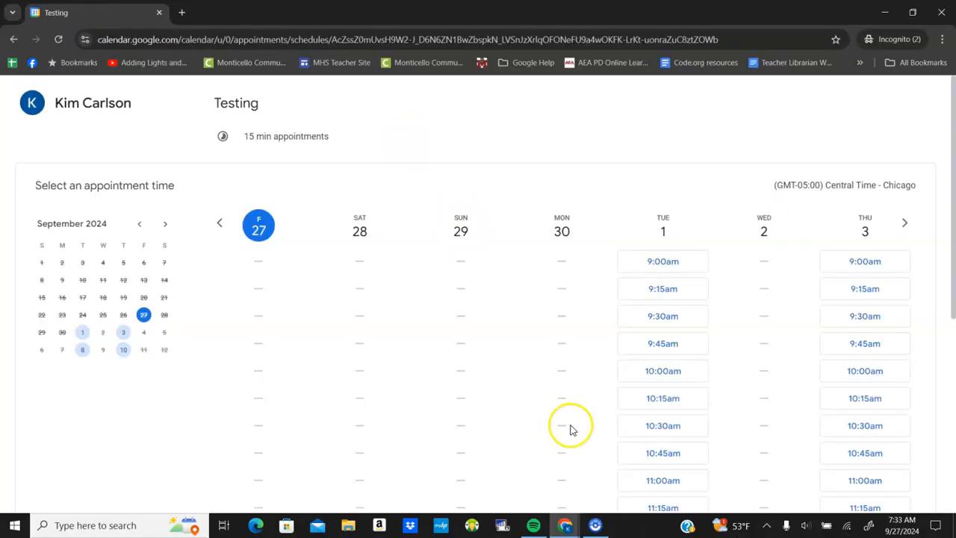
# Book Tuesday, October 8 at 9:00am, filling in the name, e-mail and student fields
pyautogui.click(84, 354)
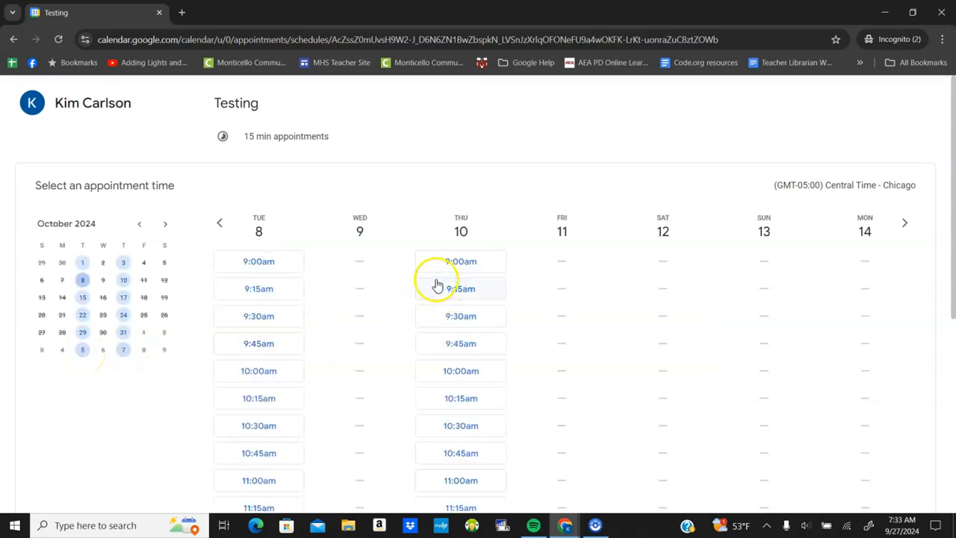
pyautogui.click(262, 263)
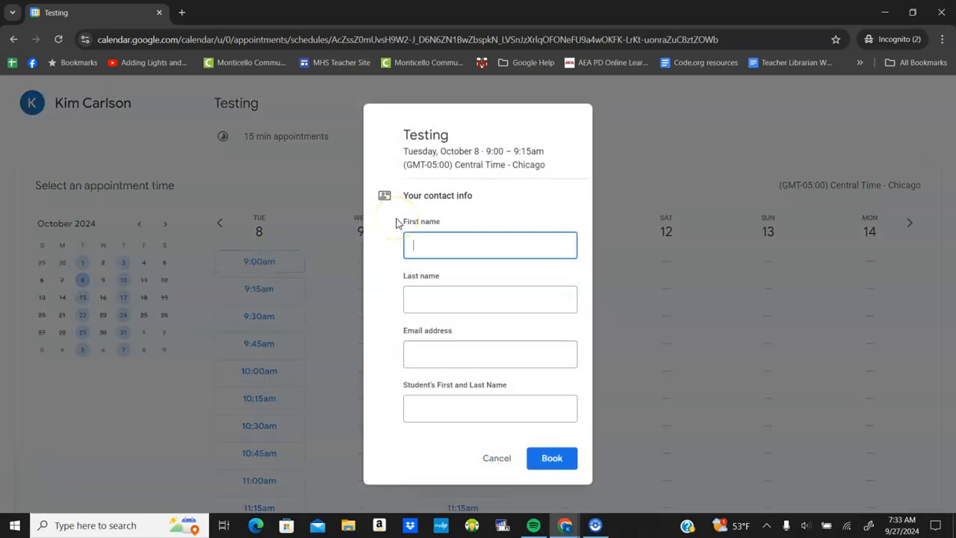
pyautogui.press('Tab')
pyautogui.press('Tab')
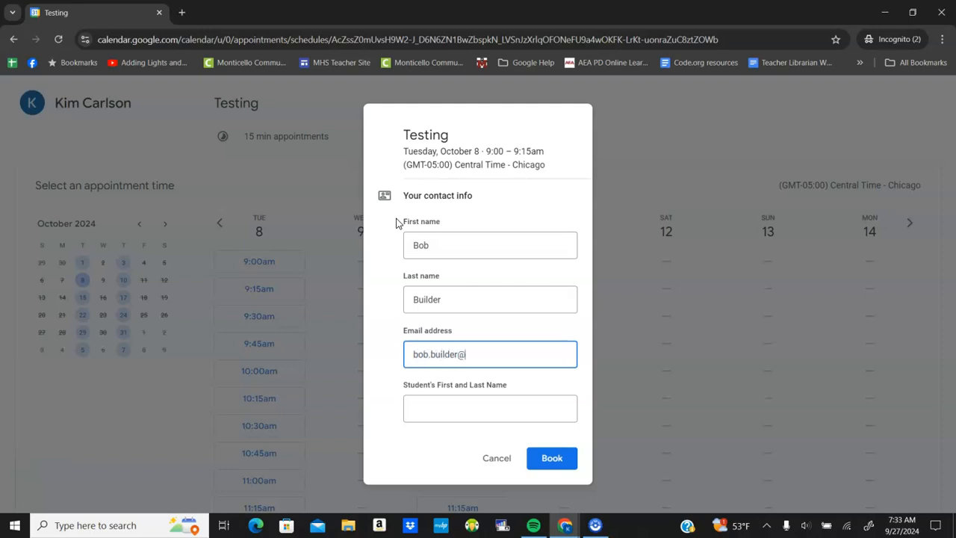
pyautogui.press('Tab')
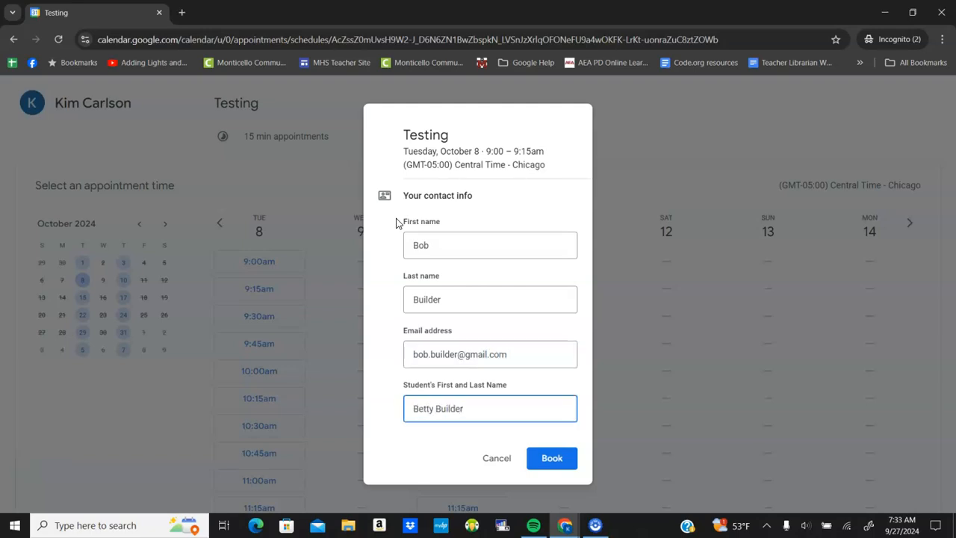
pyautogui.click(563, 464)
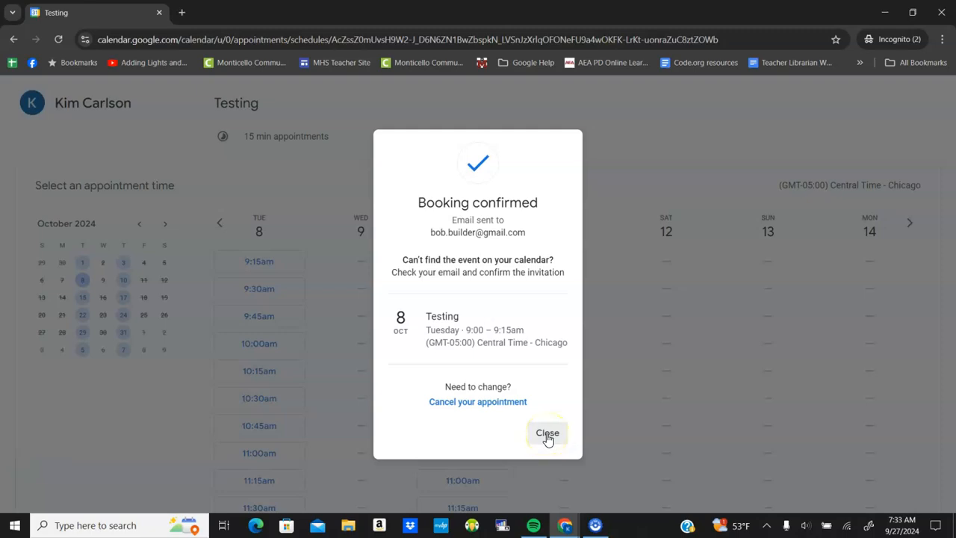
pyautogui.click(547, 433)
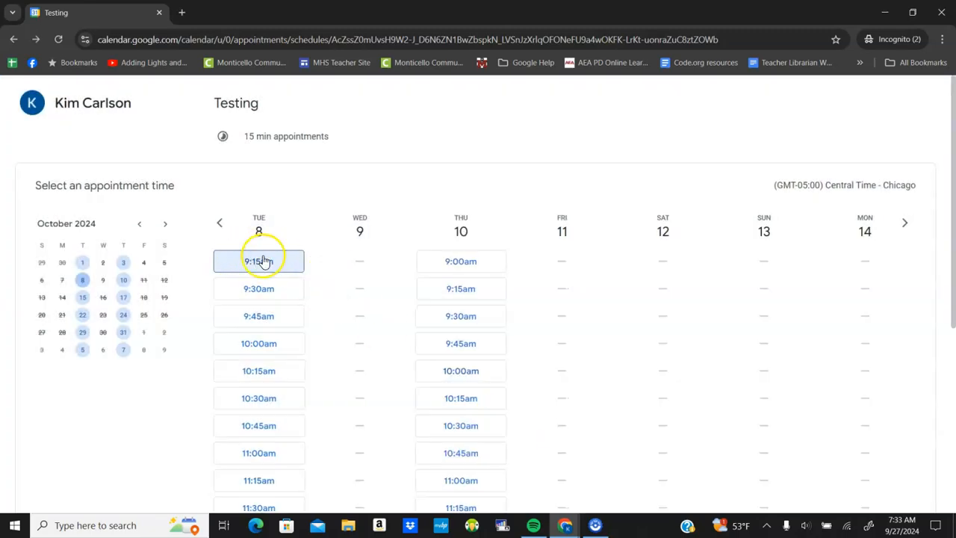
pyautogui.click(567, 528)
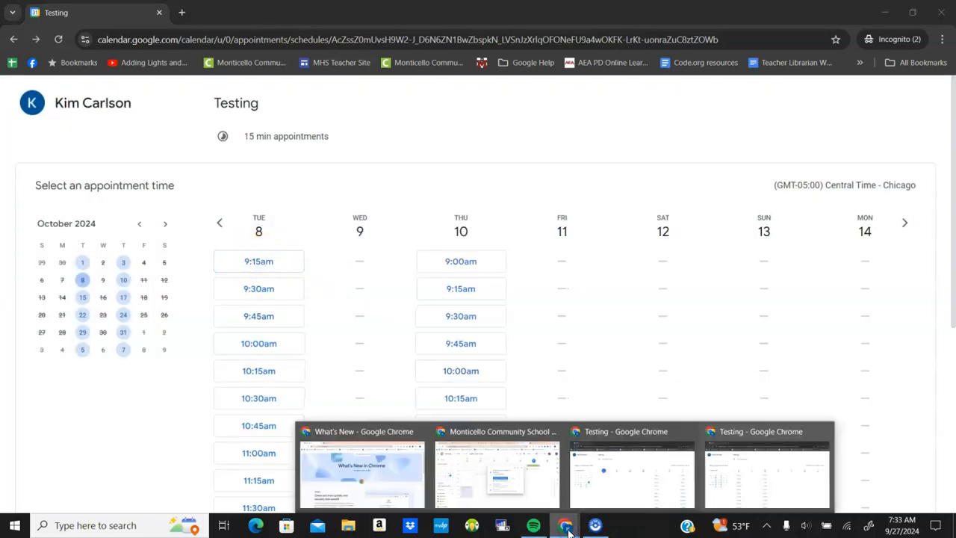
# Back in the main calendar, go to October 8's week and inspect the Tuesday 9:00am Testing booking
pyautogui.click(533, 473)
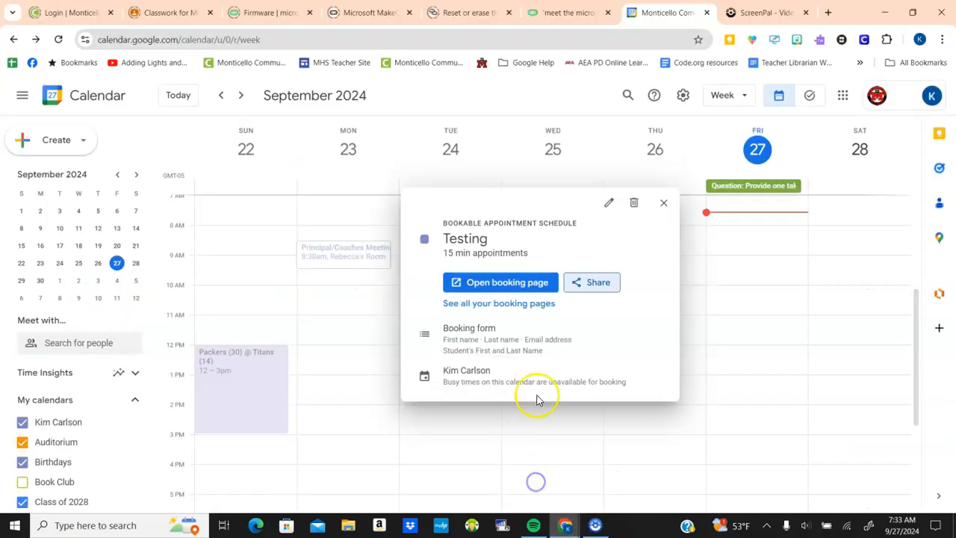
pyautogui.click(663, 204)
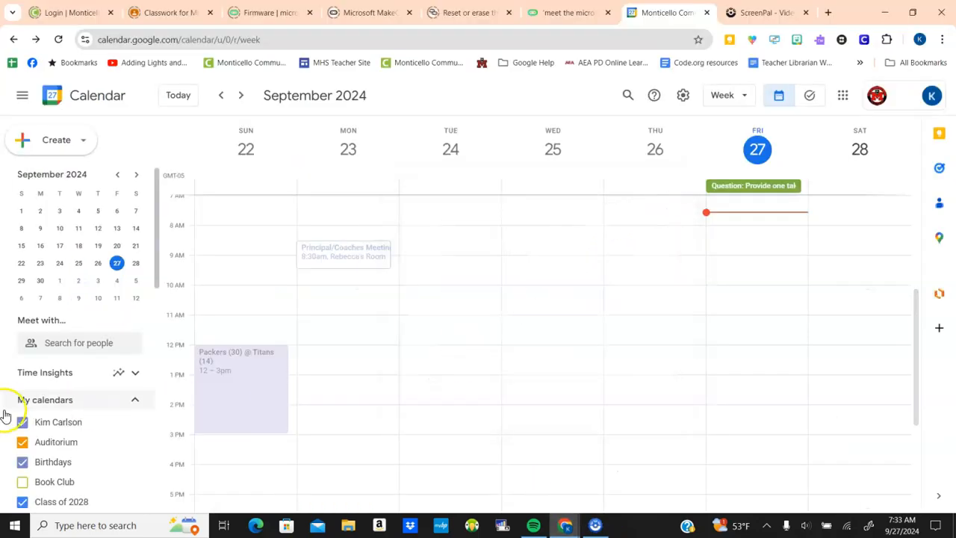
pyautogui.click(61, 298)
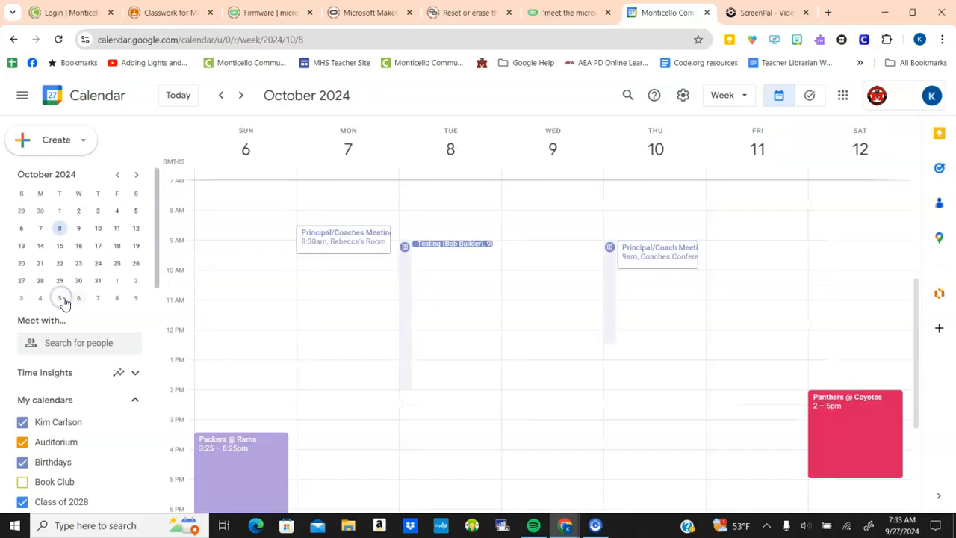
pyautogui.click(467, 244)
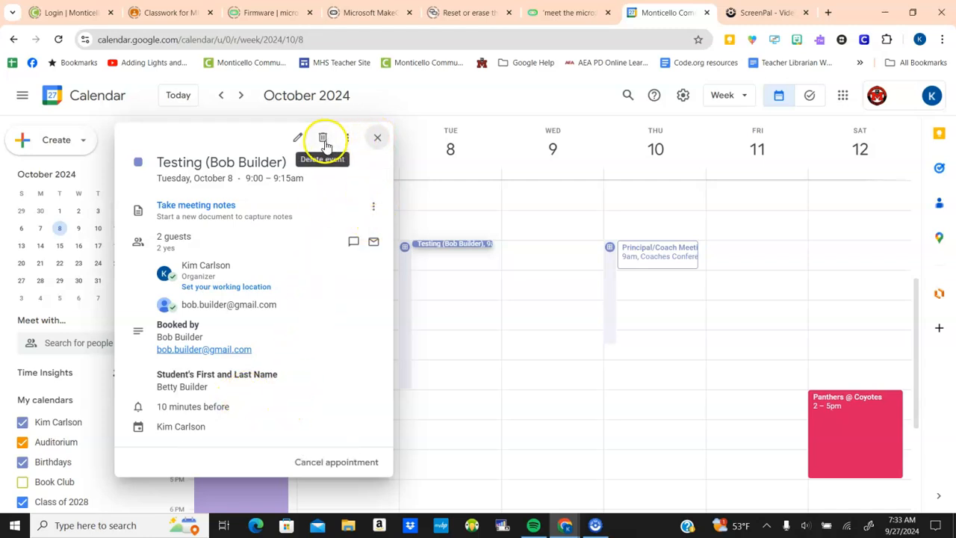
pyautogui.click(378, 141)
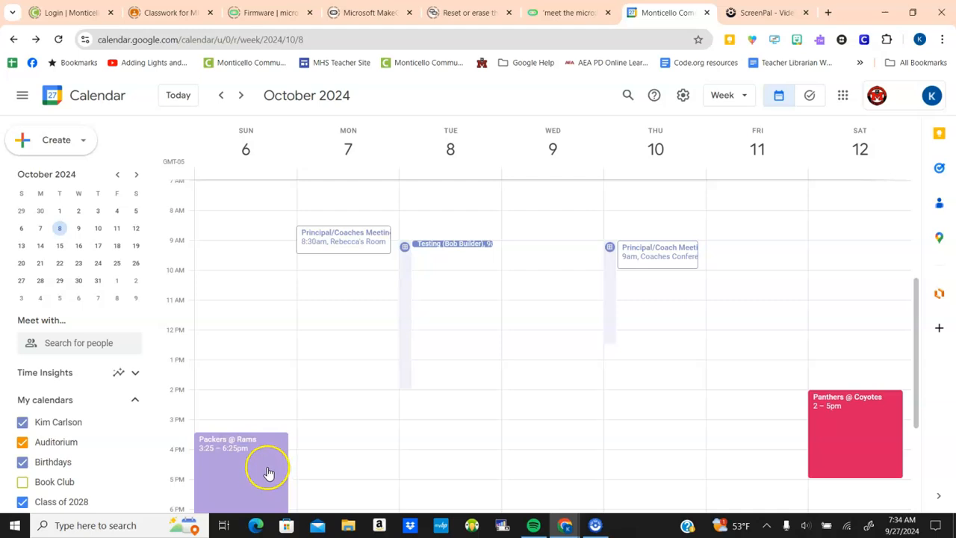